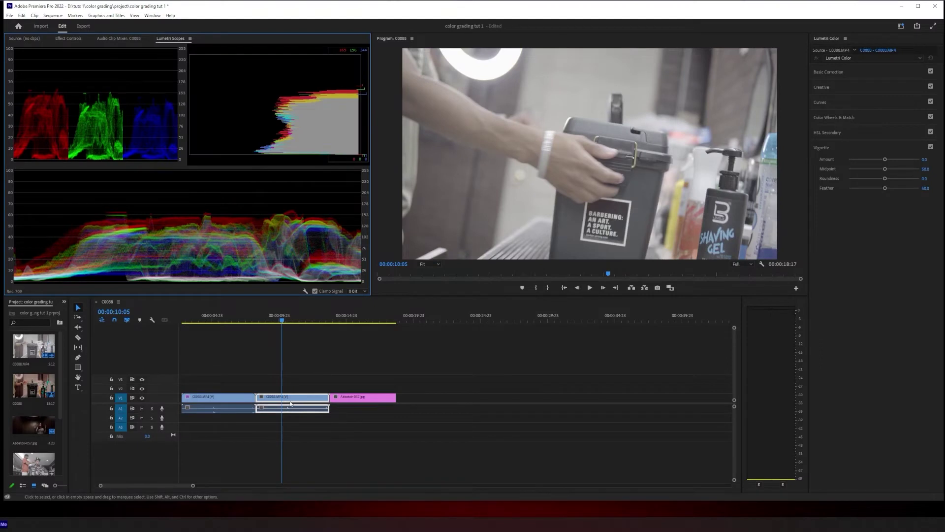
Step: Scrub the playhead to 00:00:11:01 to show the hand gripping the black box
left_click_drag(282, 321, 256, 326)
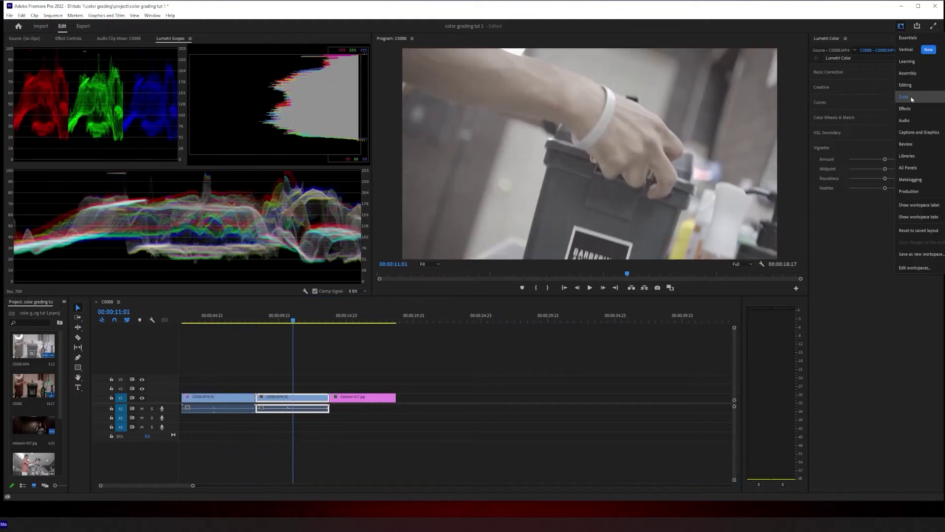
Step: In the Color workspace, load From_SLog2SGamut_To_LC-709TypeA.cube as the Basic Correction Input LUT
left_click(910, 98)
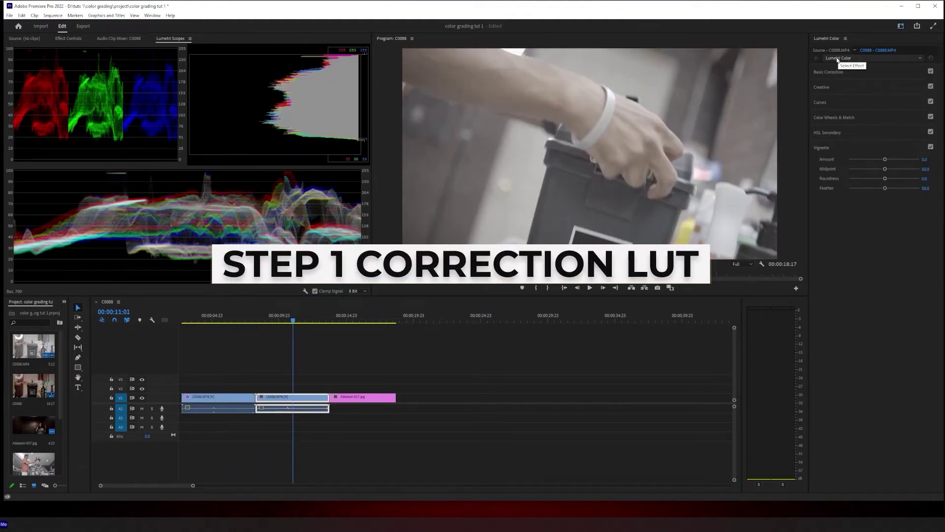
left_click(831, 72)
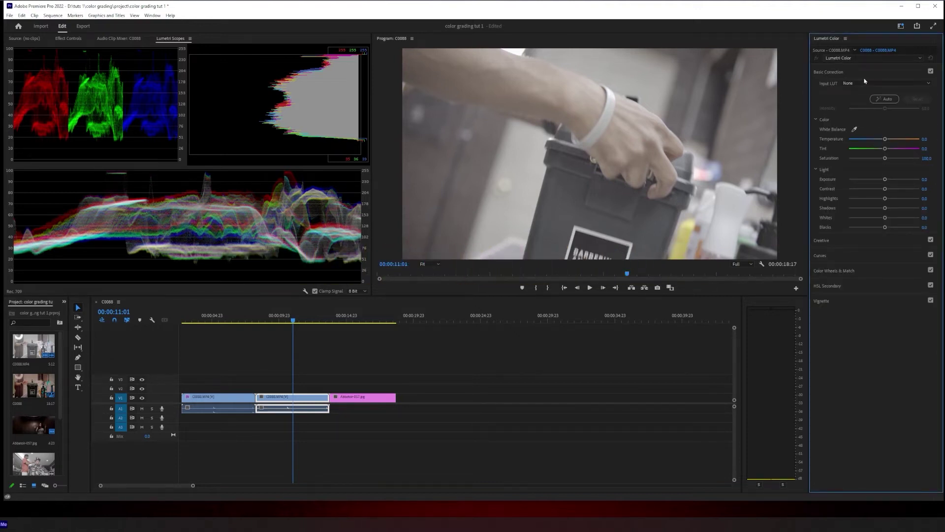
left_click(865, 85)
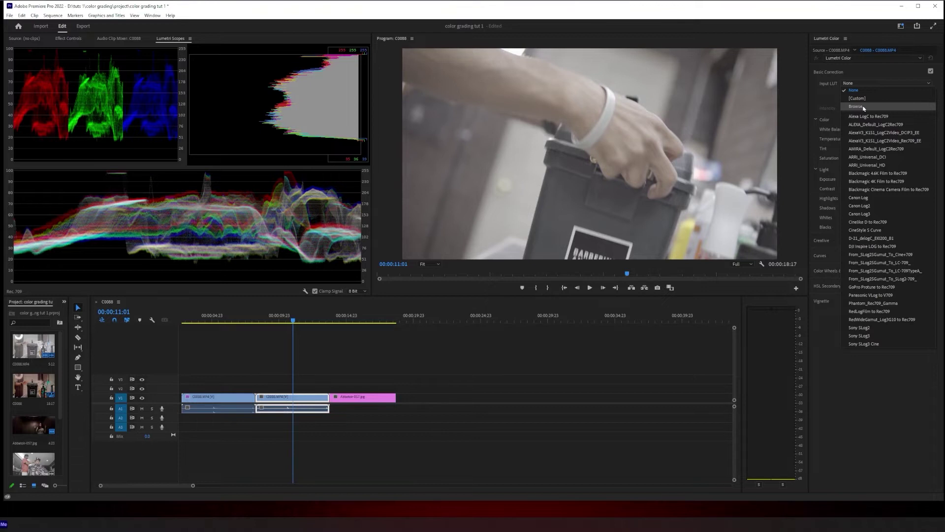
left_click(864, 106)
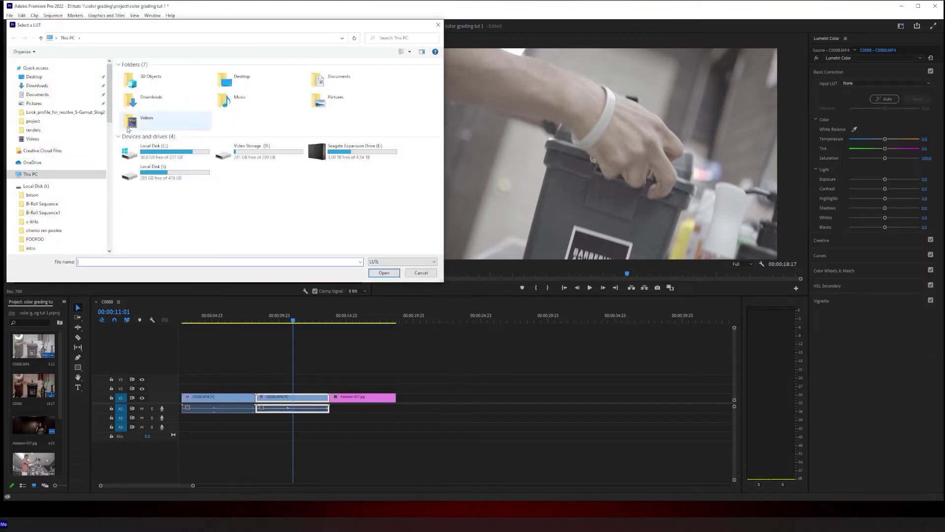
left_click(93, 113)
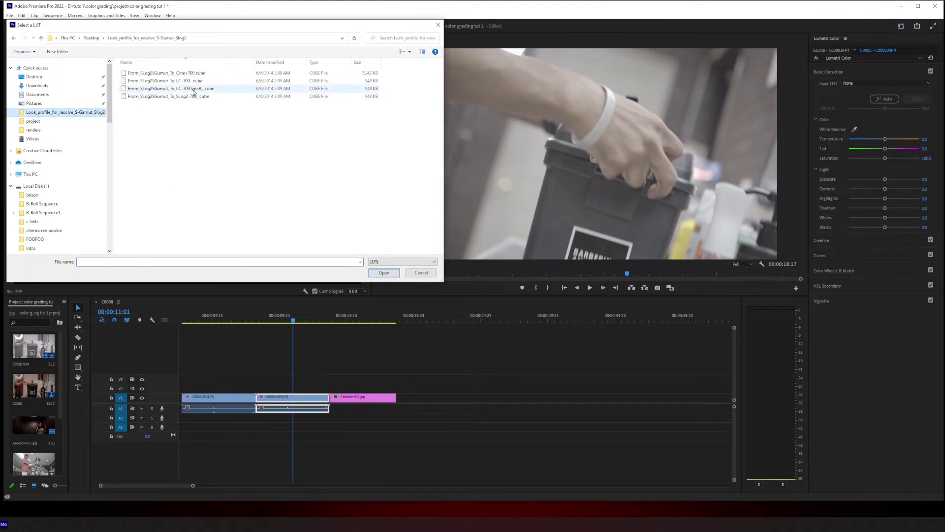
double_click(194, 90)
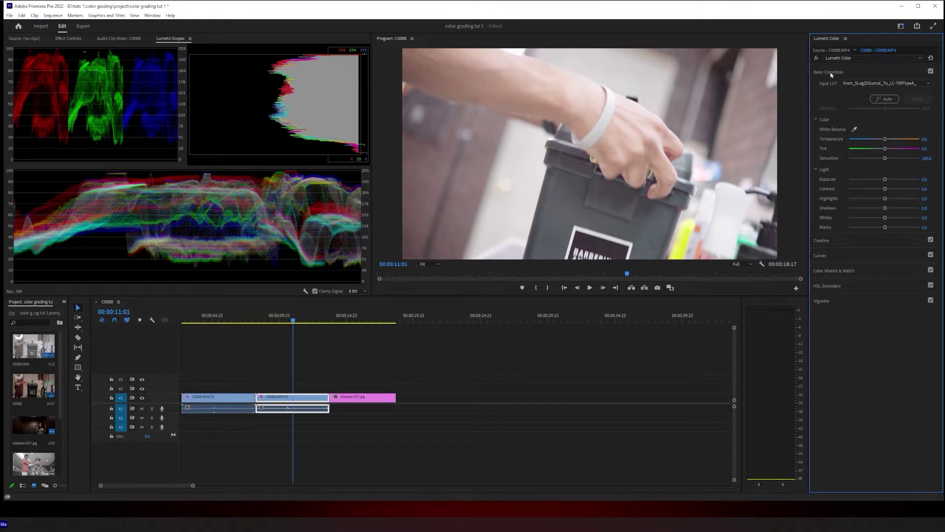
Step: Rename the first Lumetri Color effect to 'correction lut'
left_click(910, 57)
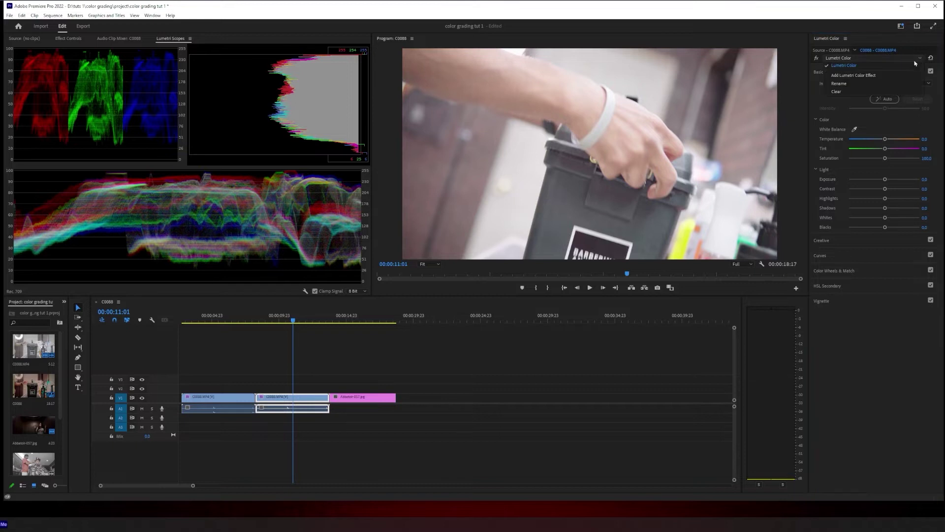
left_click(837, 83)
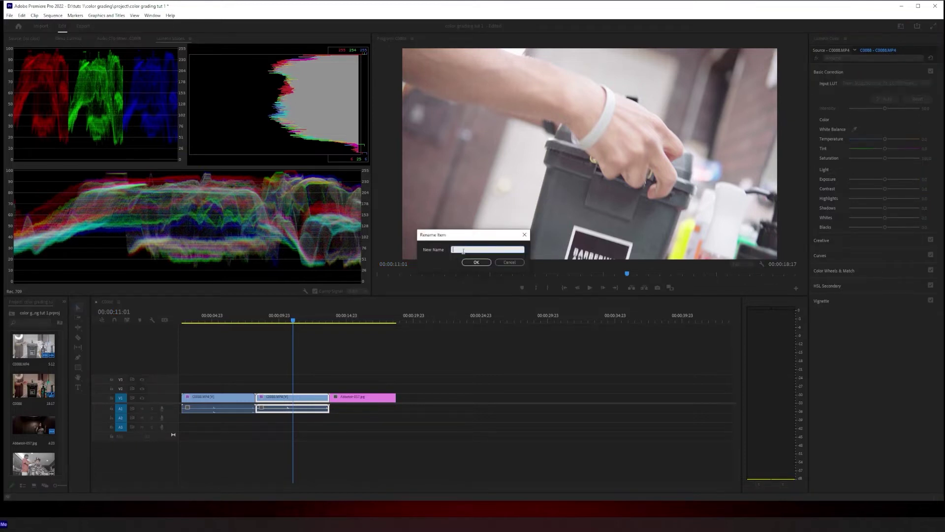
type("correction lut")
key("Return")
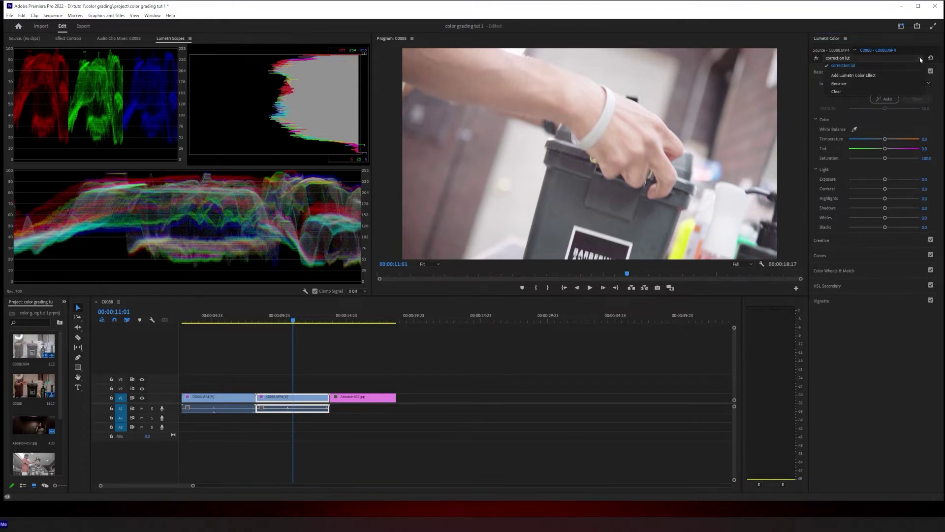
Step: Add a second Lumetri Color effect and name it 'color correction'
left_click(920, 58)
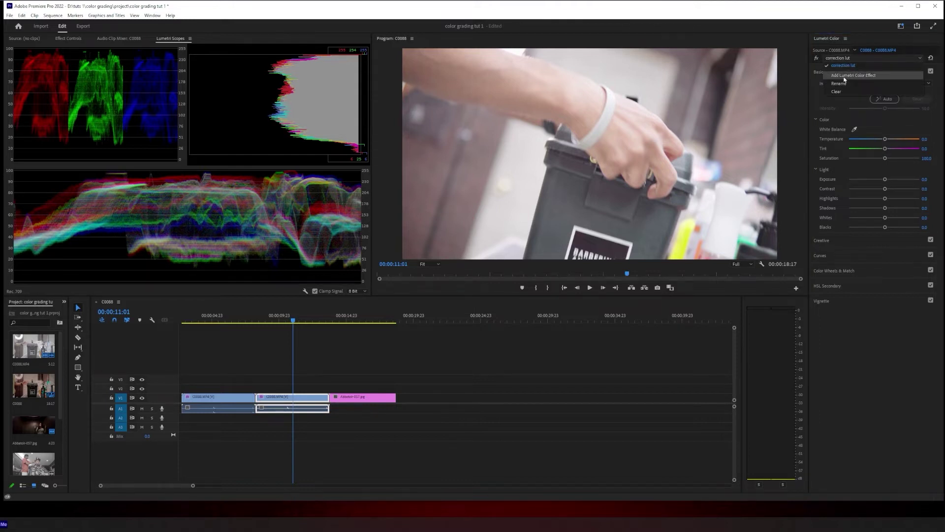
left_click(845, 77)
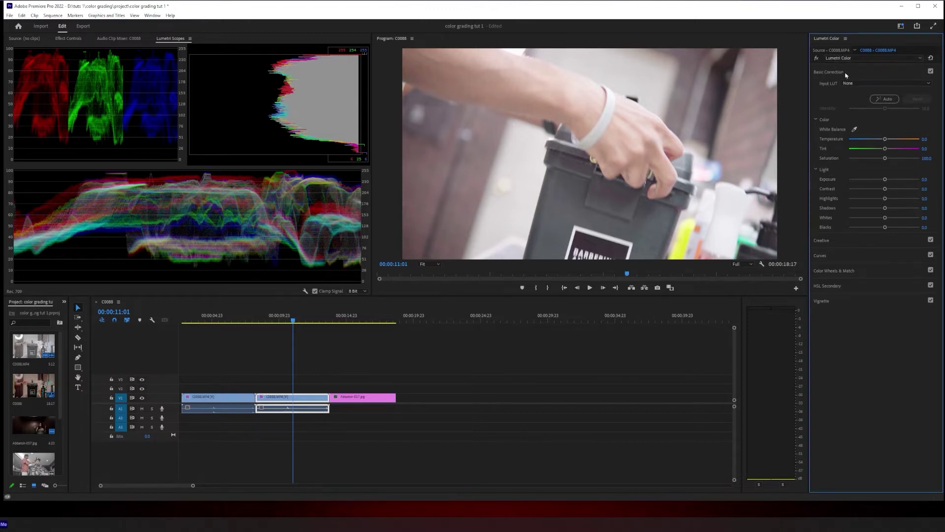
left_click(920, 58)
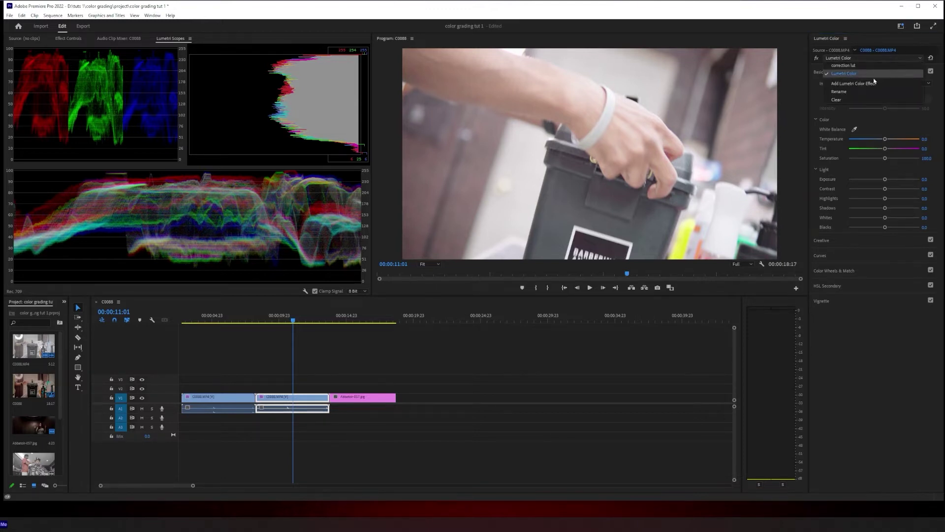
left_click(837, 92)
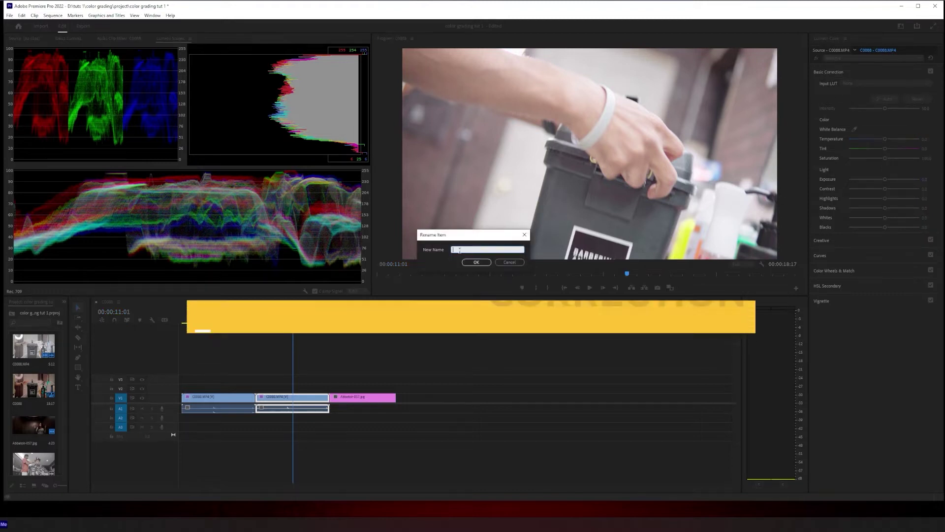
type("color correction")
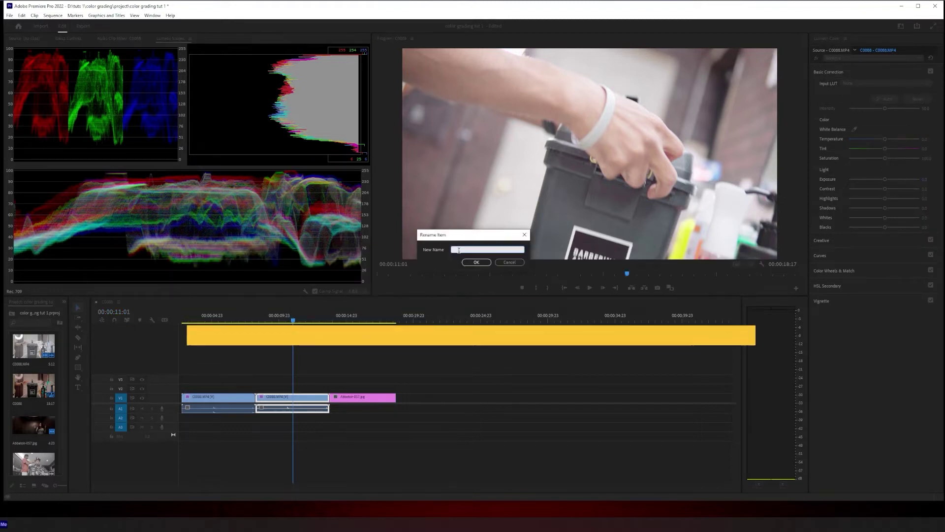
key("Return")
Step: Bend the RGB curve into an S shape: lower point pulled down, upper point raised
left_click(304, 394)
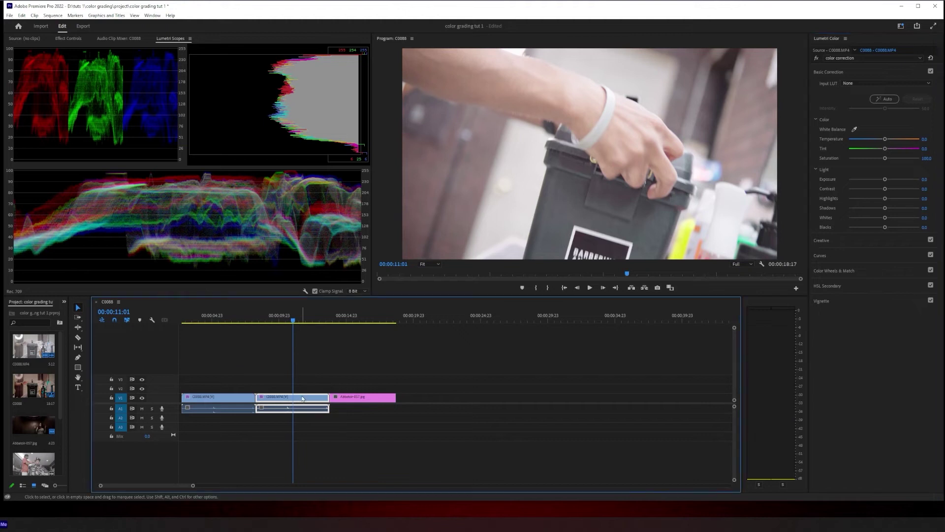
left_click(828, 73)
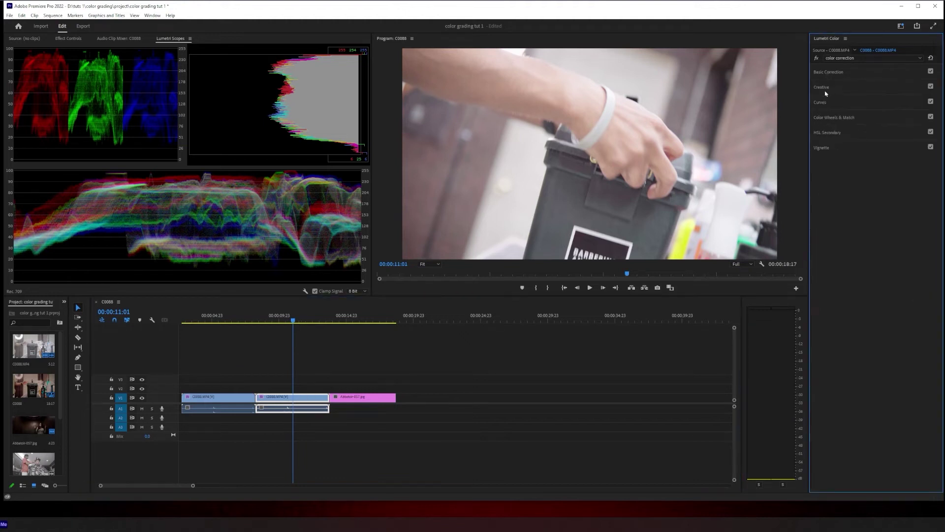
left_click(821, 102)
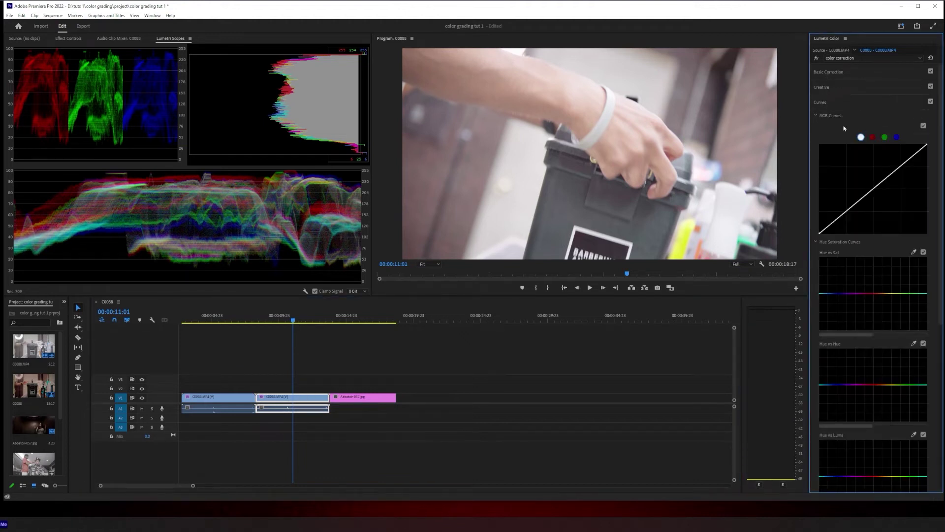
left_click_drag(845, 215, 847, 223)
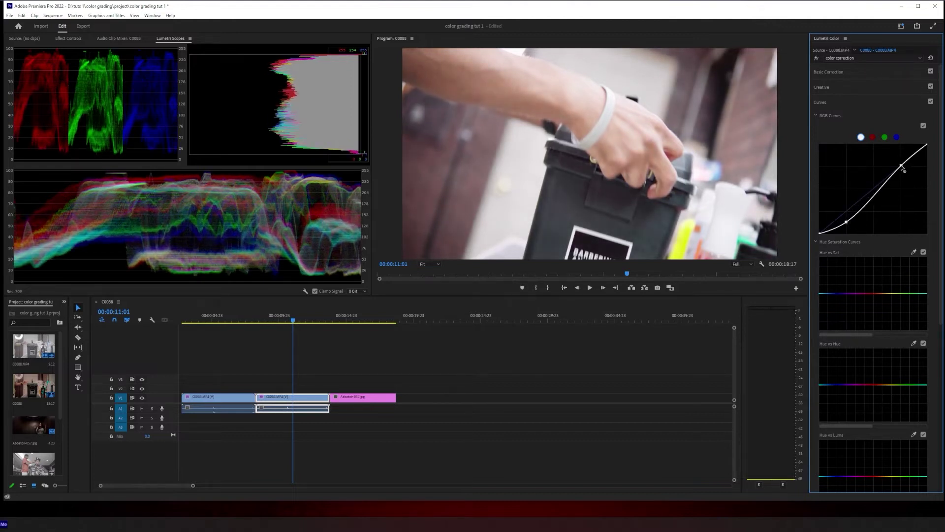
left_click_drag(900, 168, 899, 160)
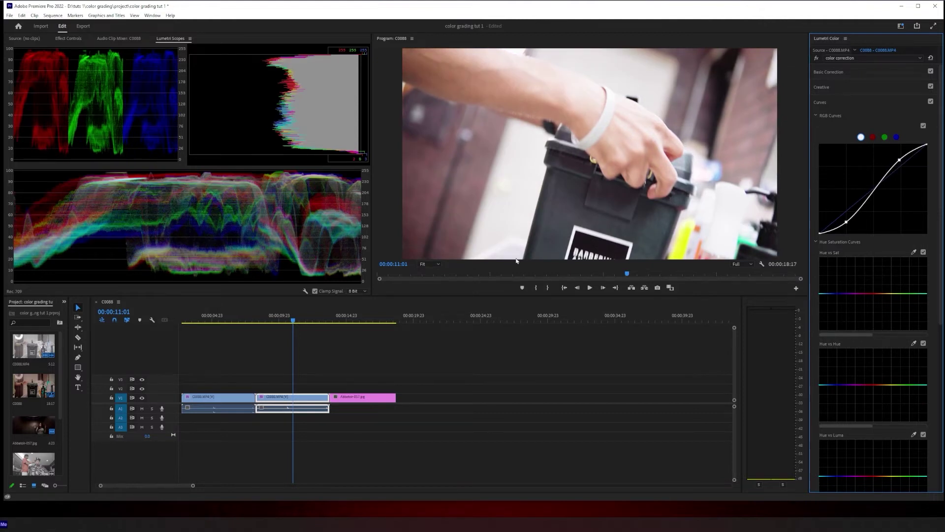
left_click(839, 71)
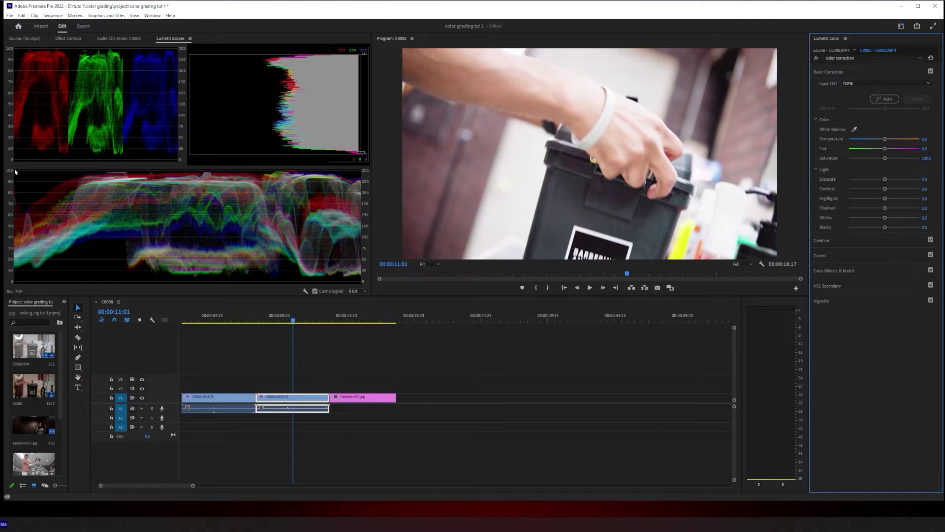
Step: Lower Whites, Shadows and Highlights and raise Contrast to 41.7 in 'color correction'
left_click_drag(884, 218, 867, 220)
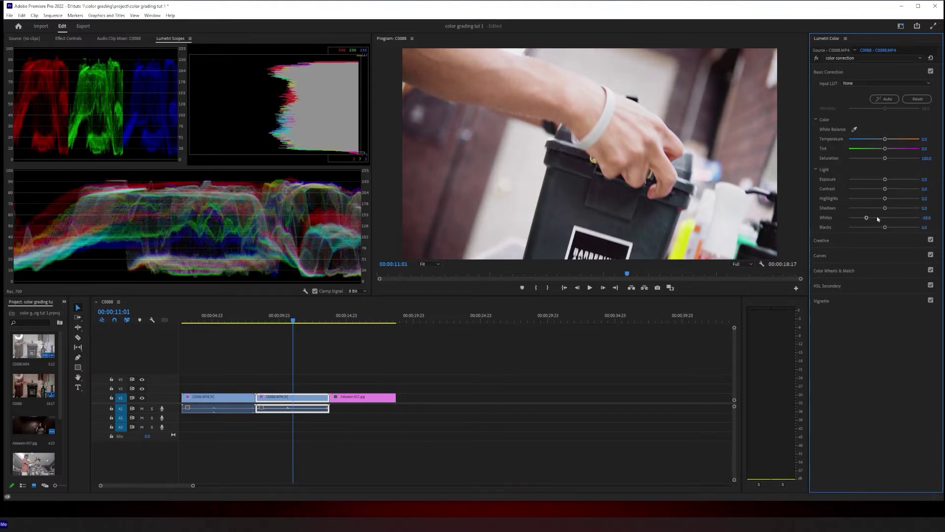
left_click_drag(886, 209, 877, 210)
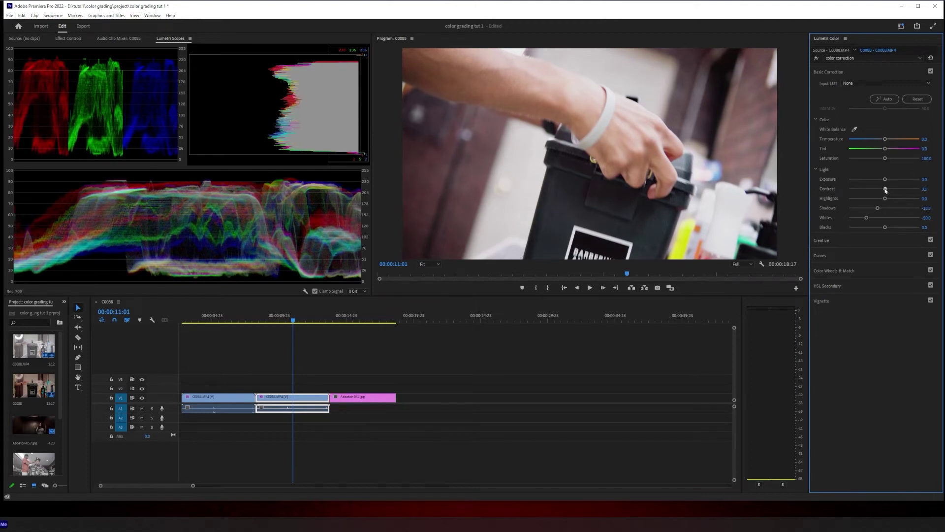
left_click_drag(885, 190, 898, 190)
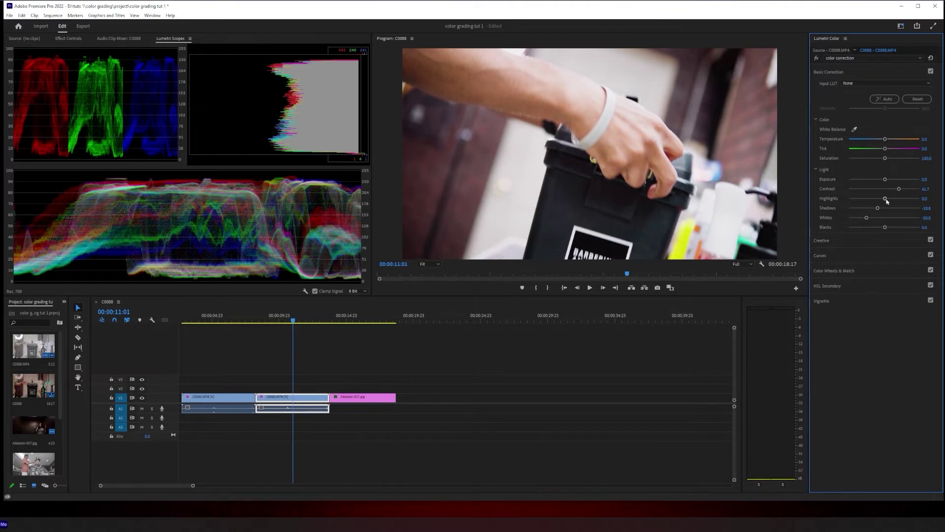
left_click_drag(886, 198, 878, 200)
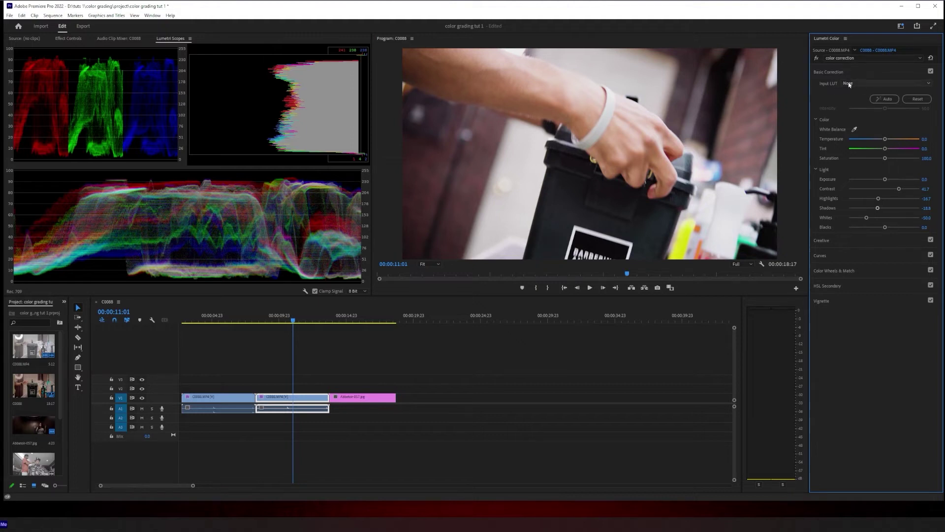
left_click(920, 58)
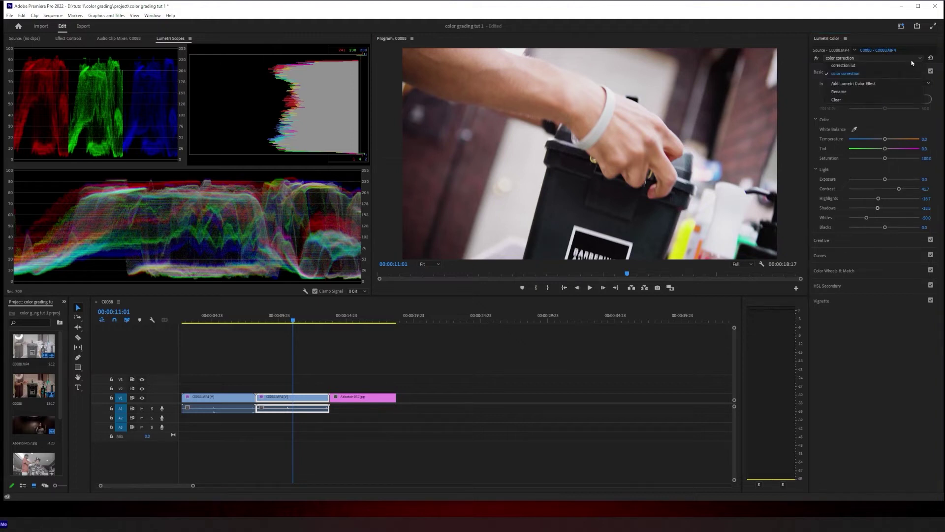
Step: Add a third Lumetri Color effect named 'look', then switch to the FilmGrab browser window
left_click(853, 84)
left_click(920, 58)
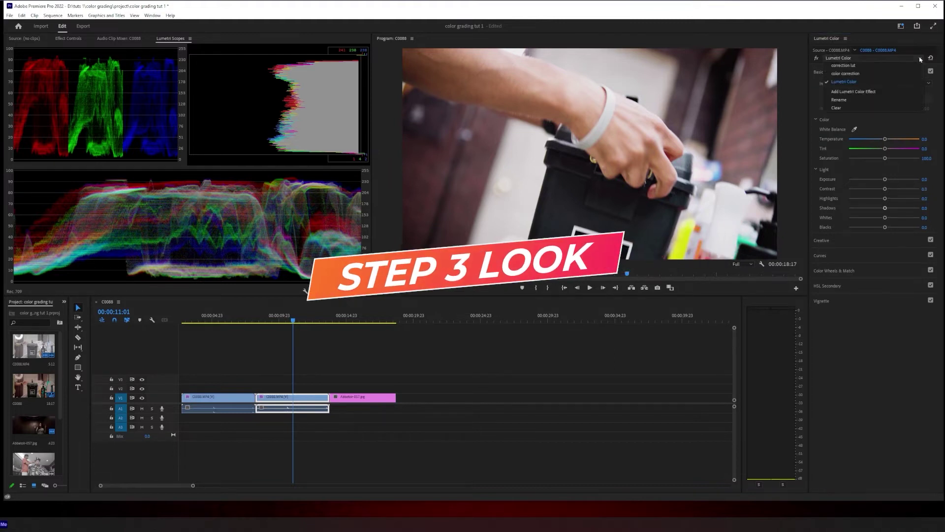
left_click(839, 100)
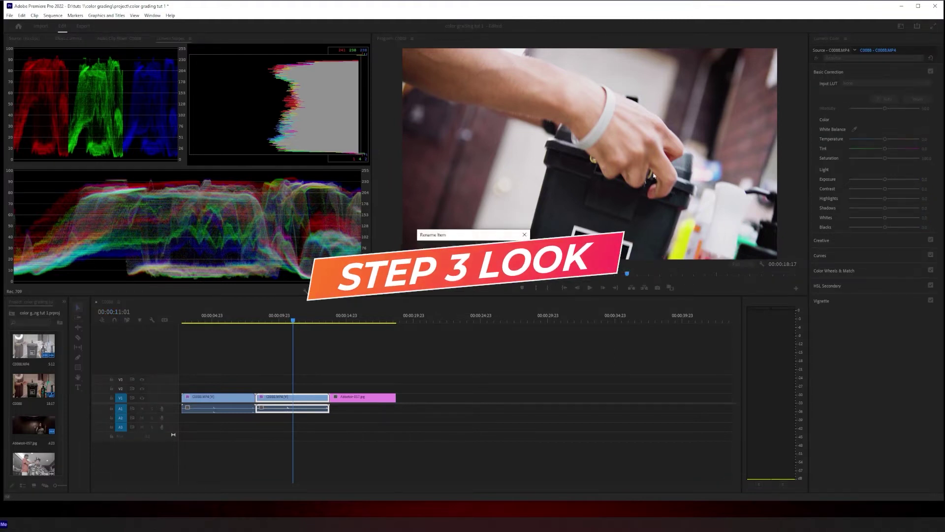
type("look")
key("Return")
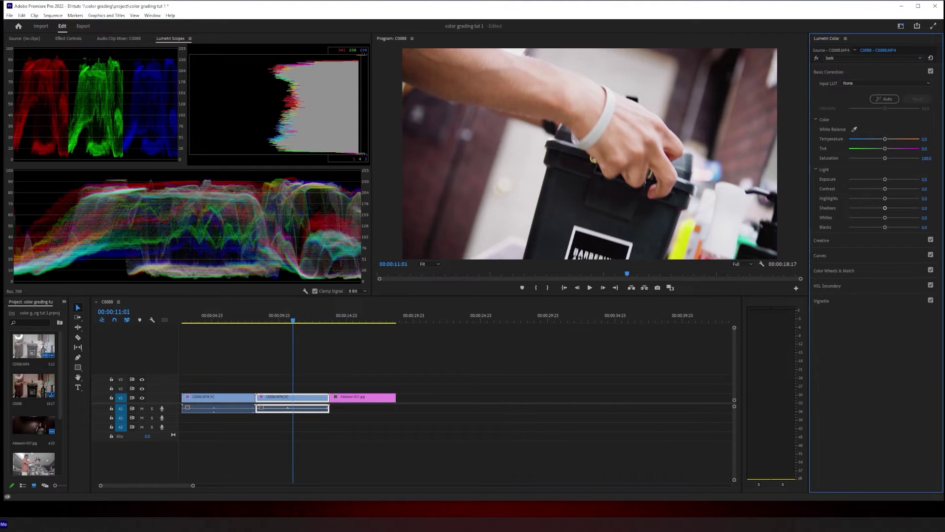
key("alt+Tab")
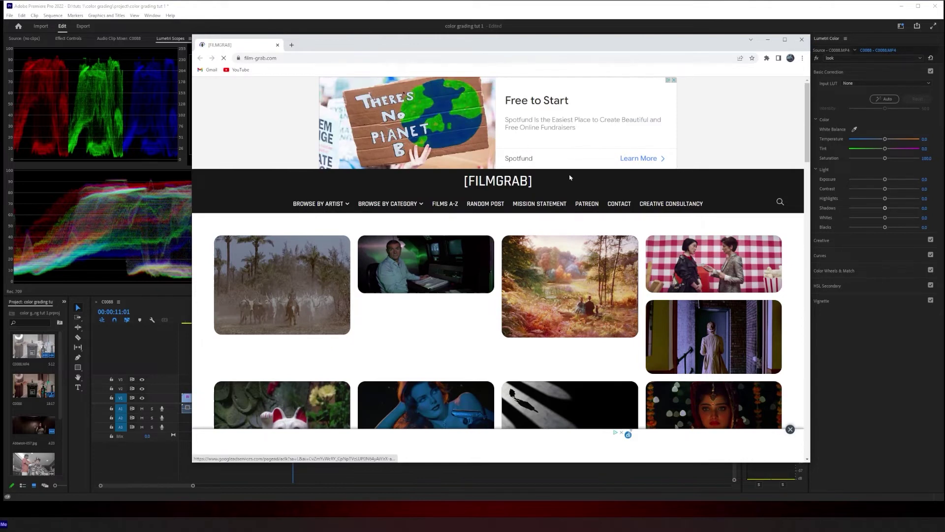
Step: Browse the FilmGrab gallery and scroll through the After Yang film stills
scroll(542, 202, "down", 5)
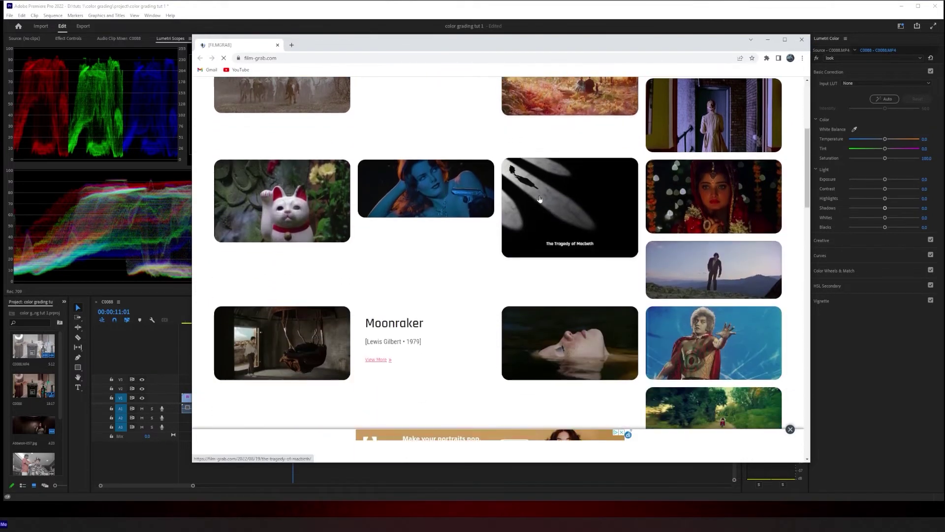
scroll(539, 197, "down", 4)
scroll(492, 212, "up", 10)
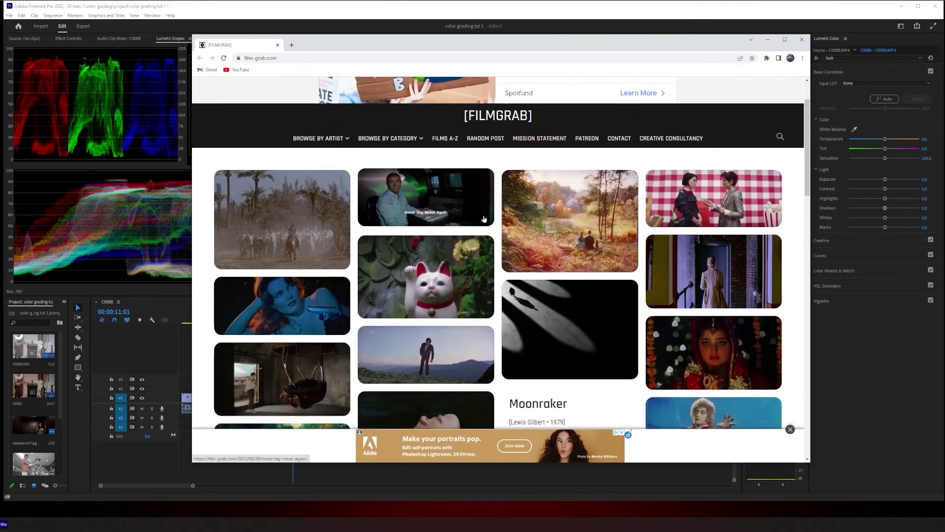
scroll(472, 219, "down", 12)
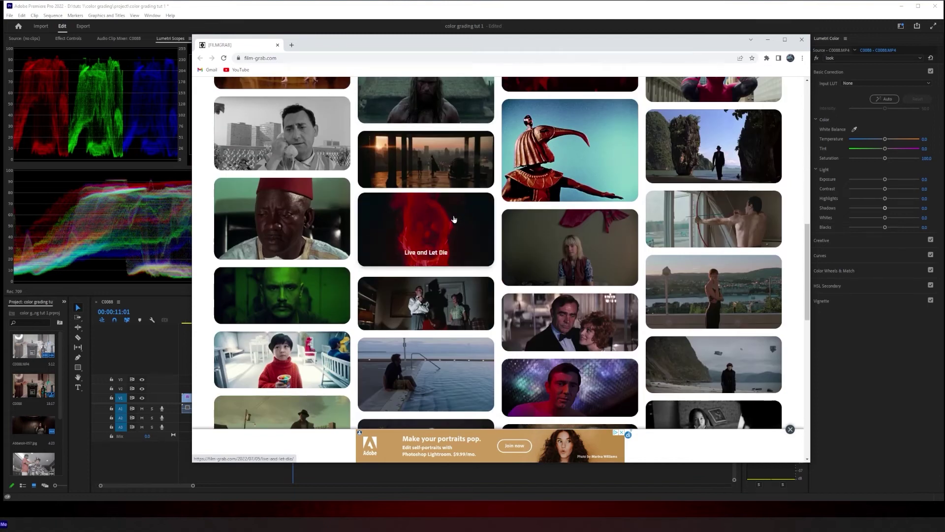
left_click(573, 249)
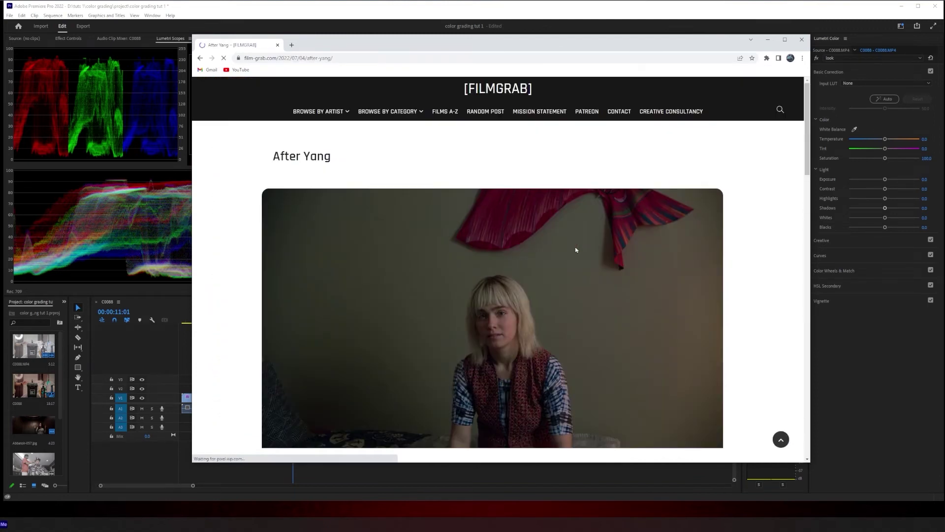
scroll(576, 249, "down", 7)
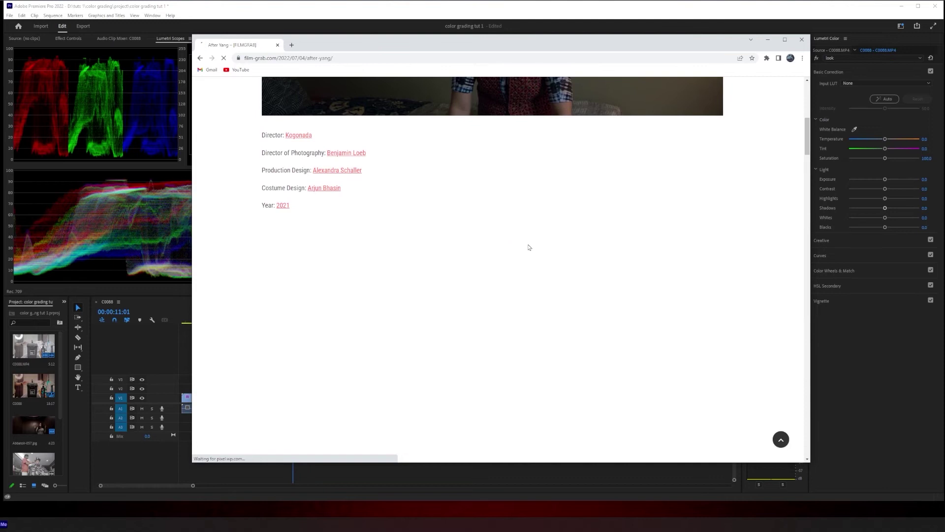
scroll(529, 247, "down", 10)
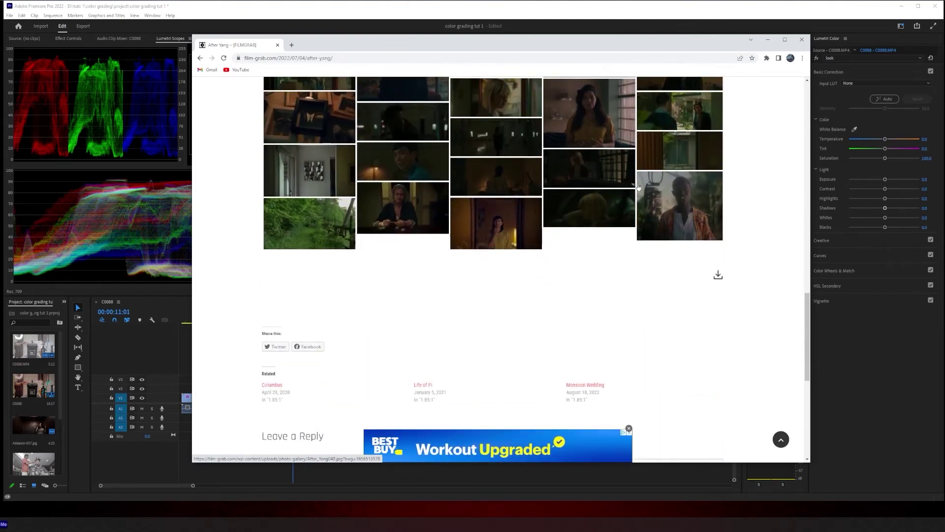
scroll(638, 187, "up", 17)
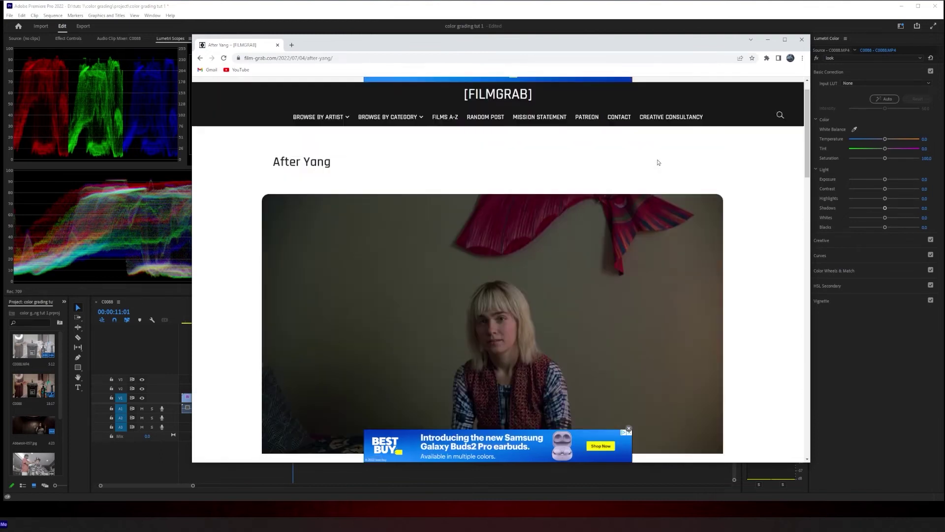
scroll(658, 162, "up", 1)
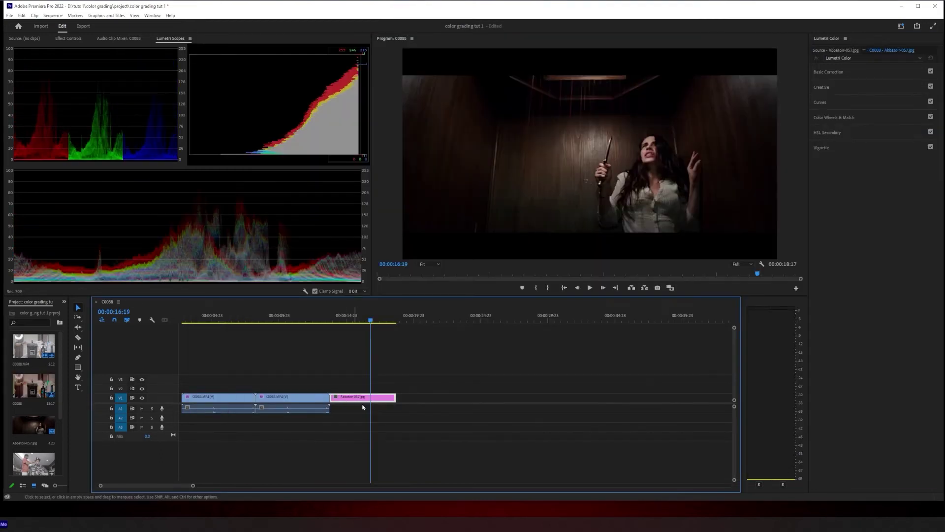
Step: Compare the Abbatoir-057.jpg reference against the C0088 clip in Color Wheels & Match comparison view
left_click(827, 119)
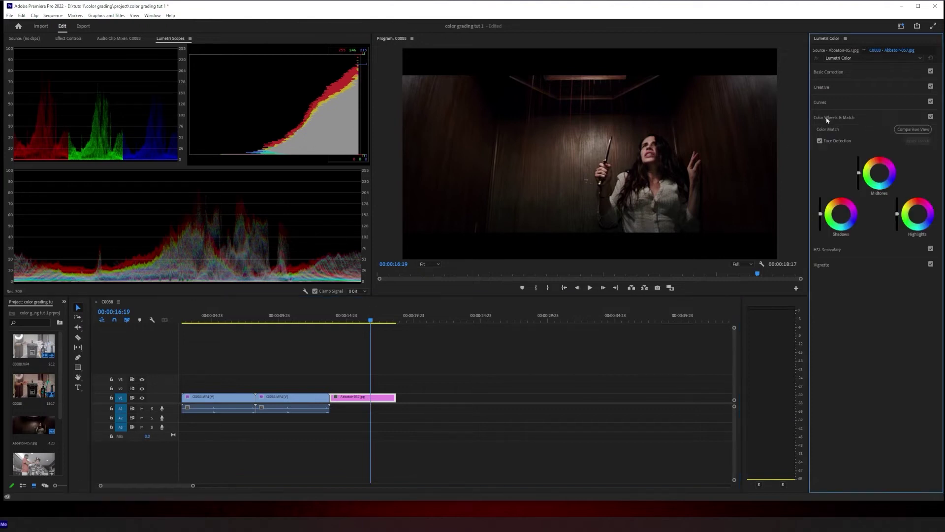
left_click(909, 130)
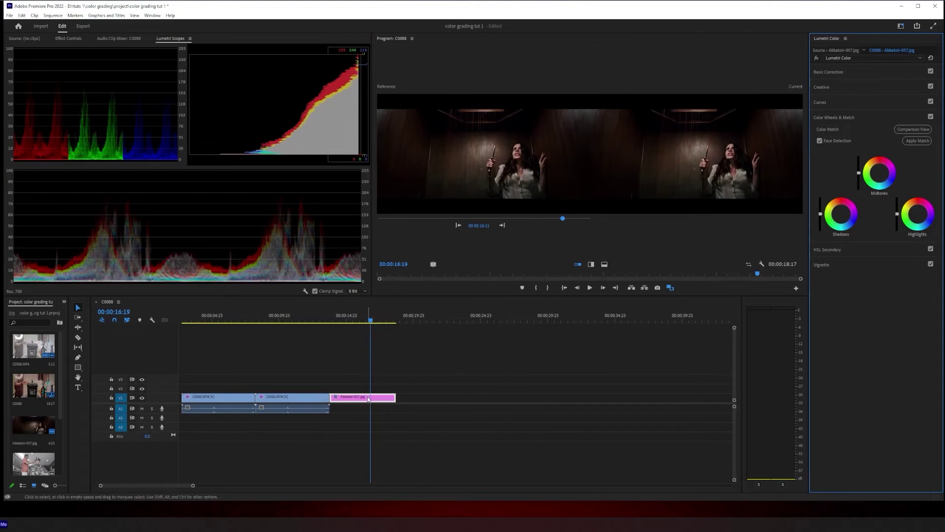
mouse_move(563, 219)
left_mouse_down()
mouse_move(539, 220)
mouse_move(552, 221)
left_mouse_up()
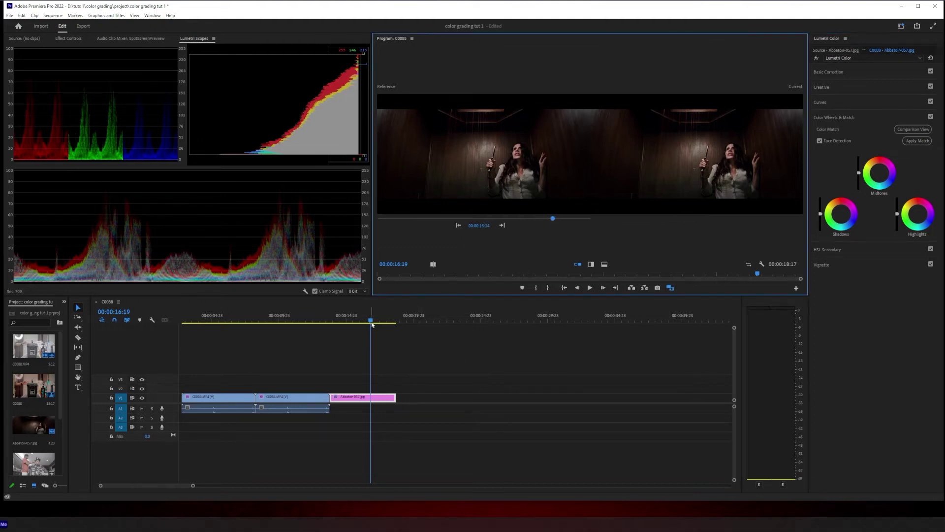
left_click_drag(371, 322, 293, 324)
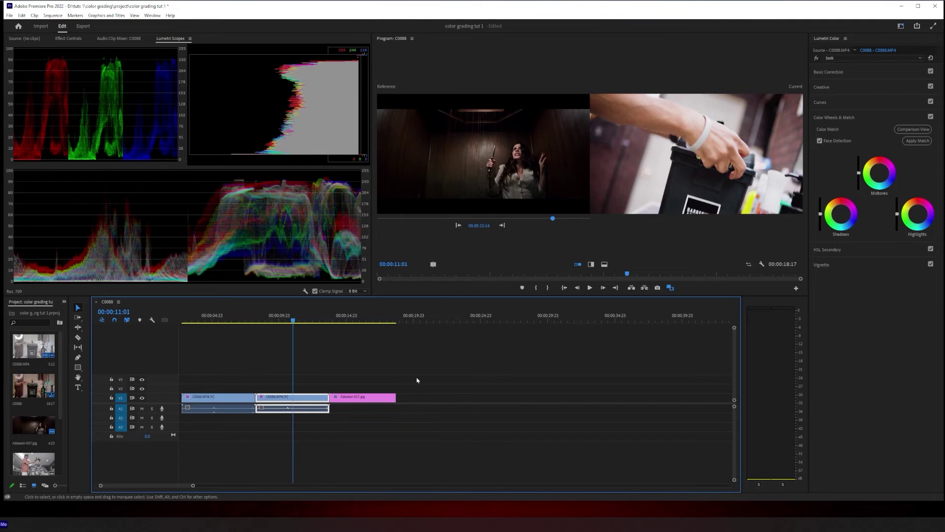
Step: Apply Match to the reference still and toggle Color Wheels & Match off and on to compare
left_click(918, 142)
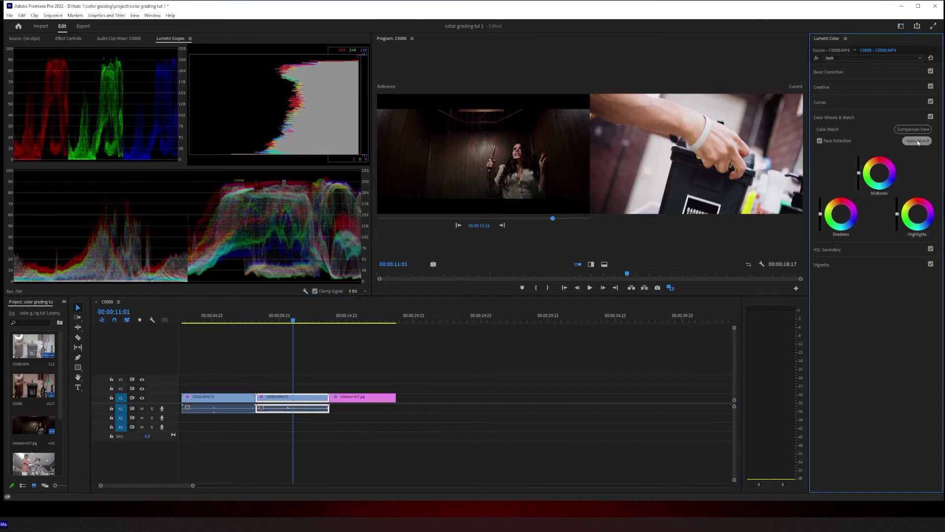
left_click(930, 117)
left_click(930, 117)
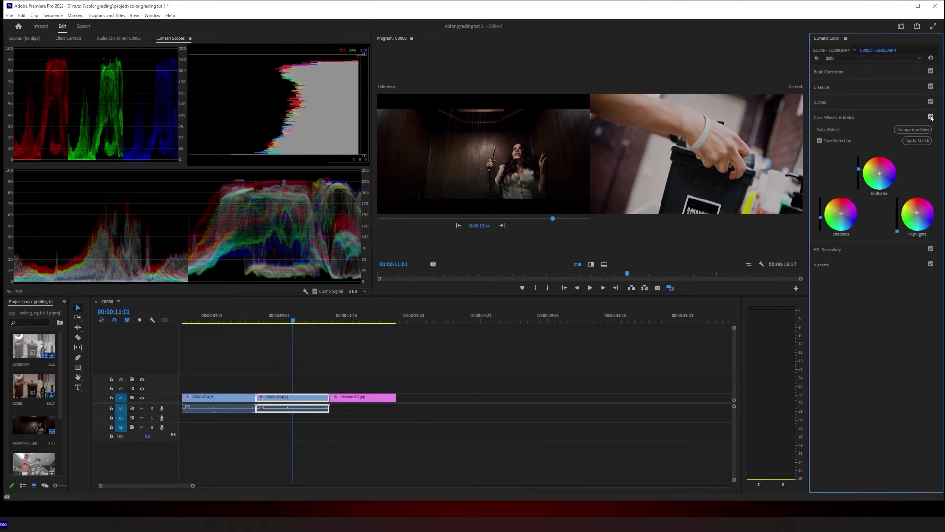
left_click(930, 116)
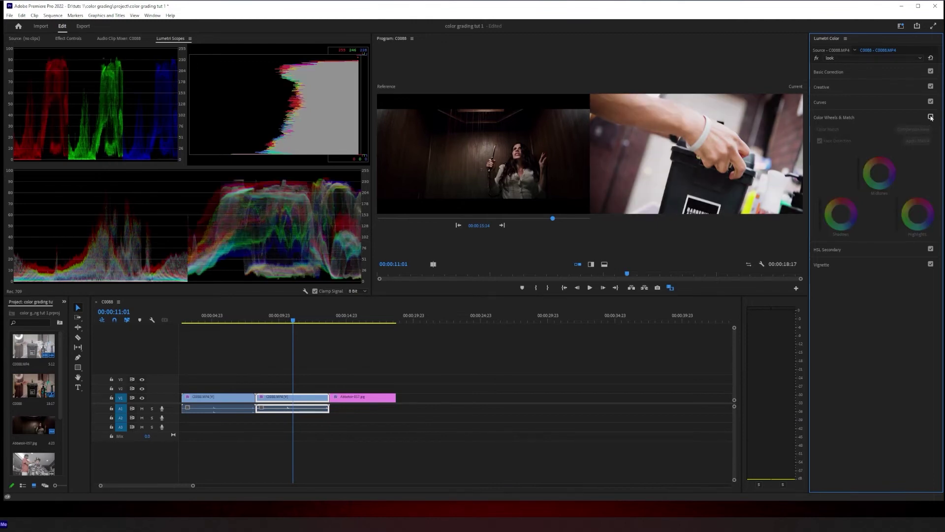
left_click(930, 117)
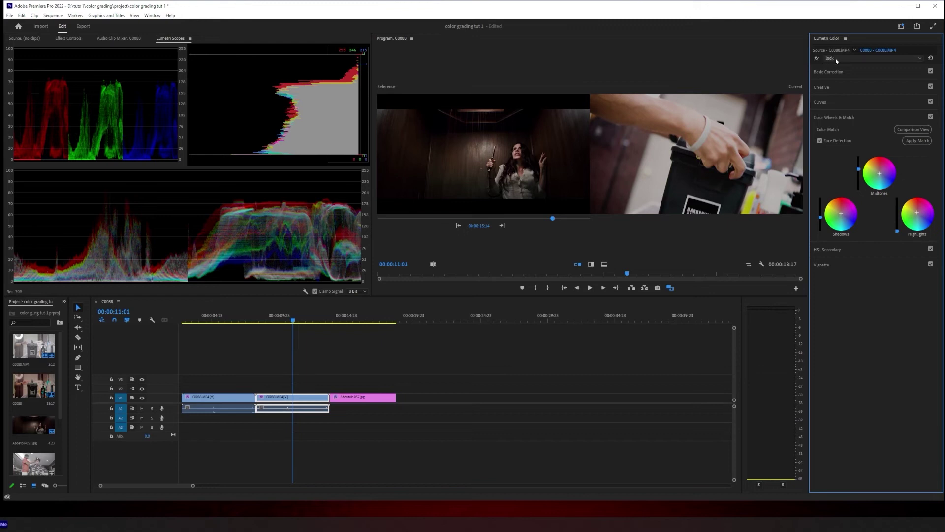
Step: Add a fourth Lumetri Color effect named 'touch up'
left_click(921, 58)
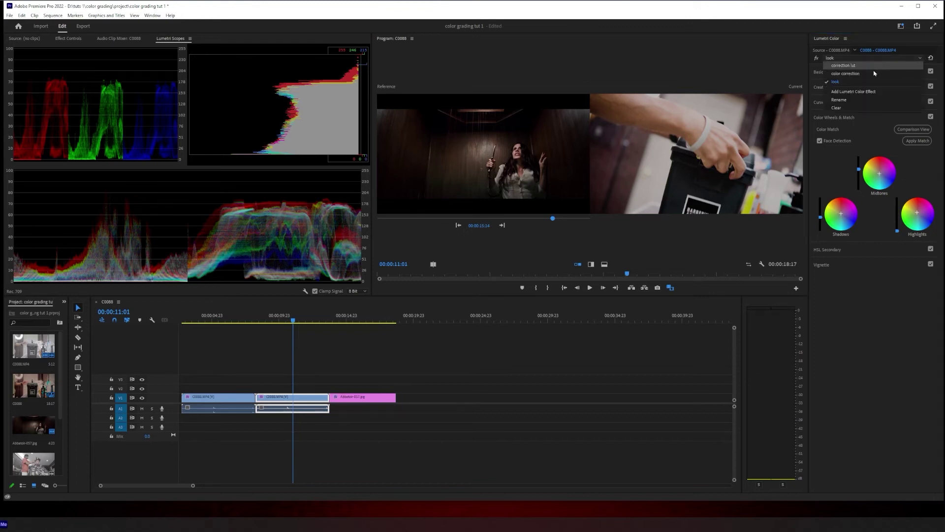
left_click(854, 92)
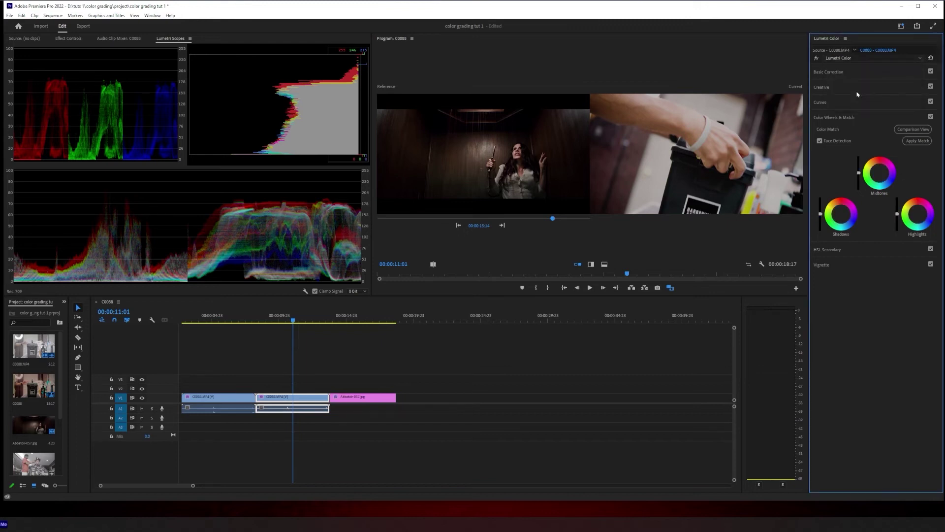
left_click(920, 58)
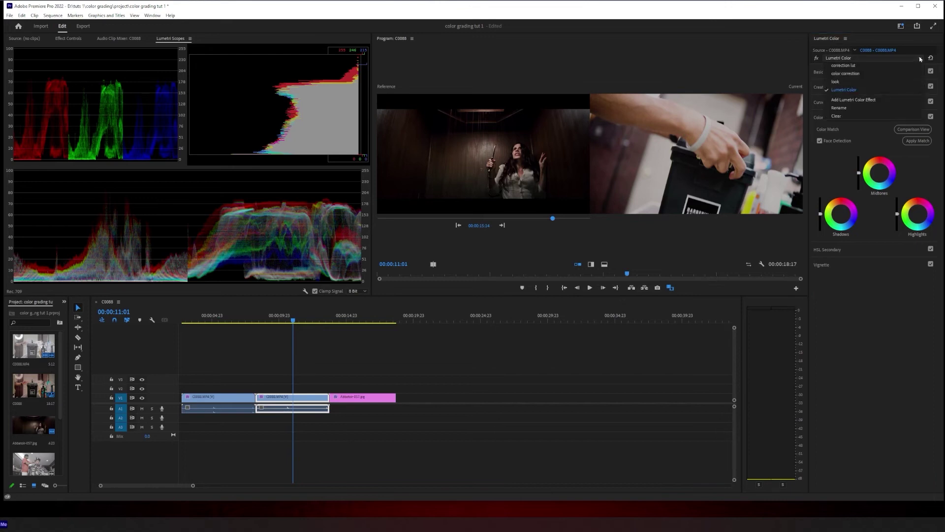
left_click(839, 108)
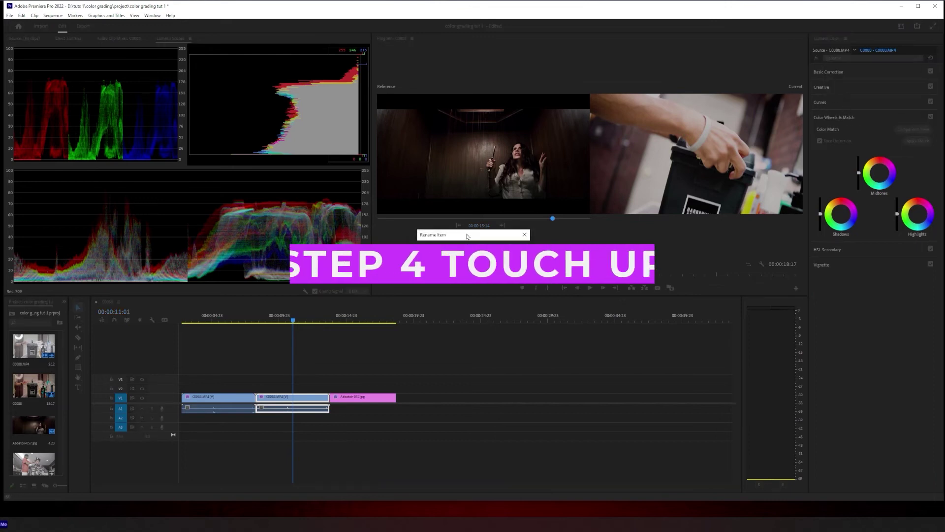
type("touch up")
key("Return")
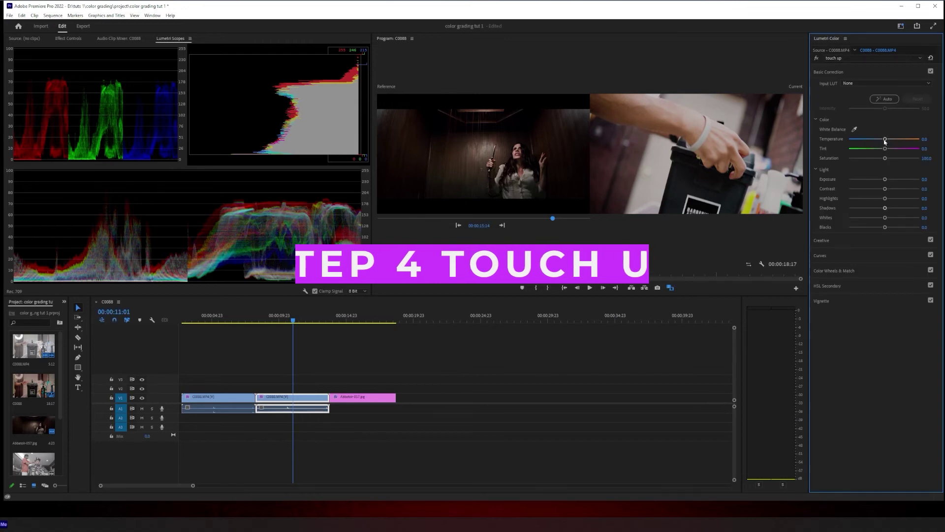
Step: Warm the Temperature, set Contrast to 20.9, lower Highlights and deepen Shadows
left_click_drag(885, 139, 893, 141)
left_click_drag(884, 188, 891, 189)
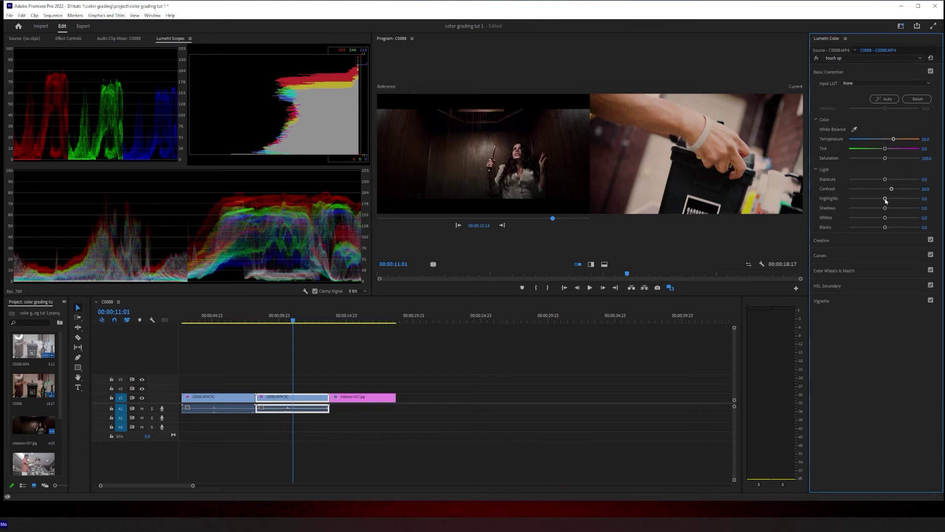
left_click_drag(886, 200, 897, 199)
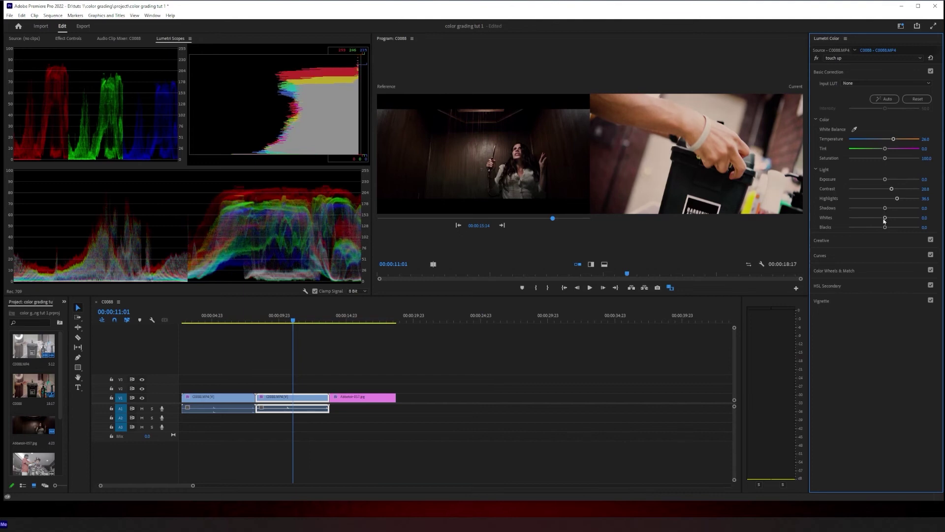
mouse_move(884, 208)
left_mouse_down()
mouse_move(876, 210)
mouse_move(890, 229)
mouse_move(887, 199)
left_mouse_up()
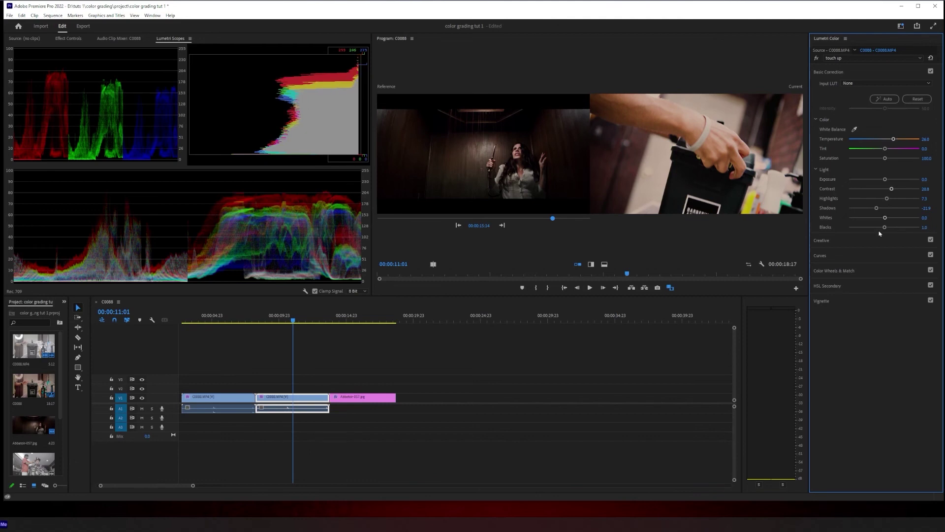
left_click(283, 320)
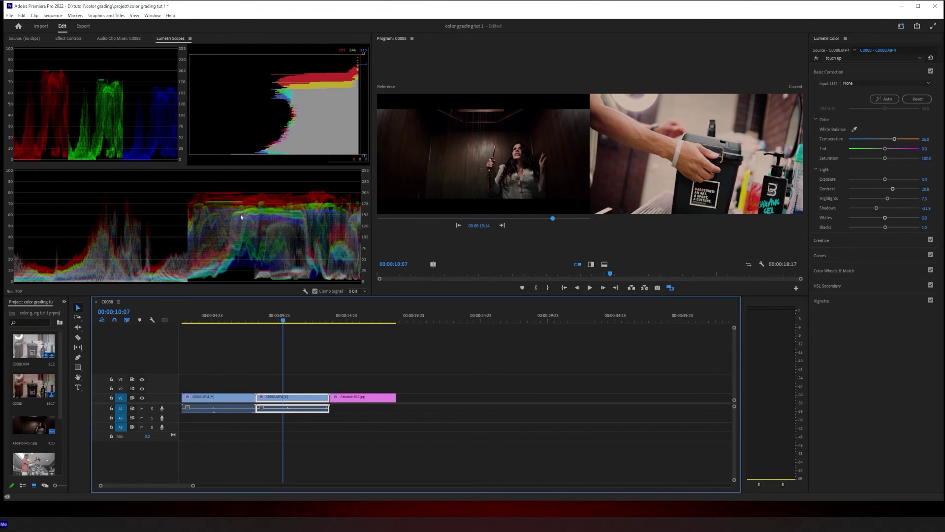
Step: At 10:07, pull the touch up effect's Basic Correction Highlights down to -37.5
left_click(472, 165)
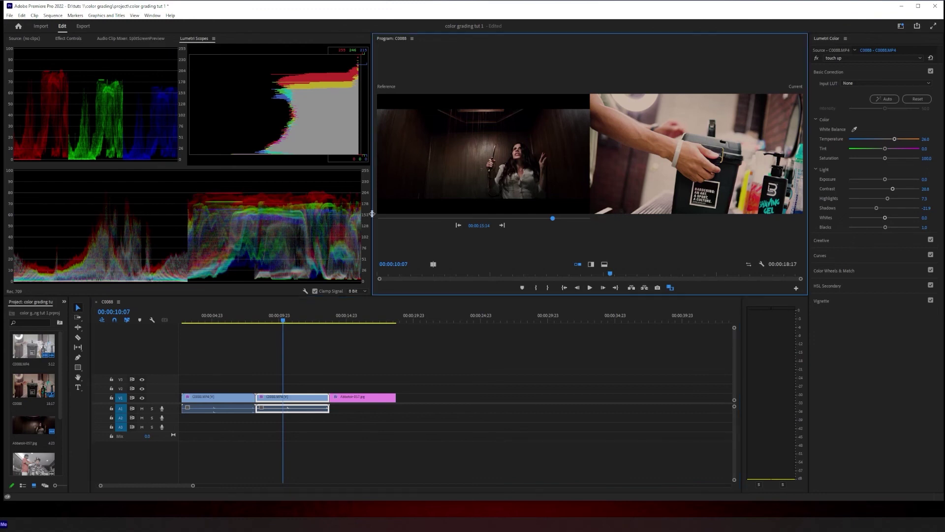
left_click(302, 231)
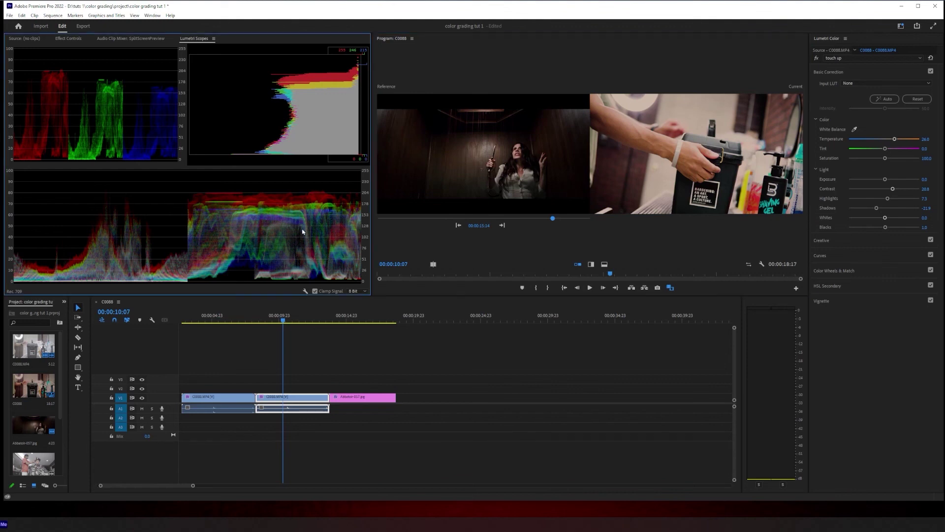
left_click(885, 227)
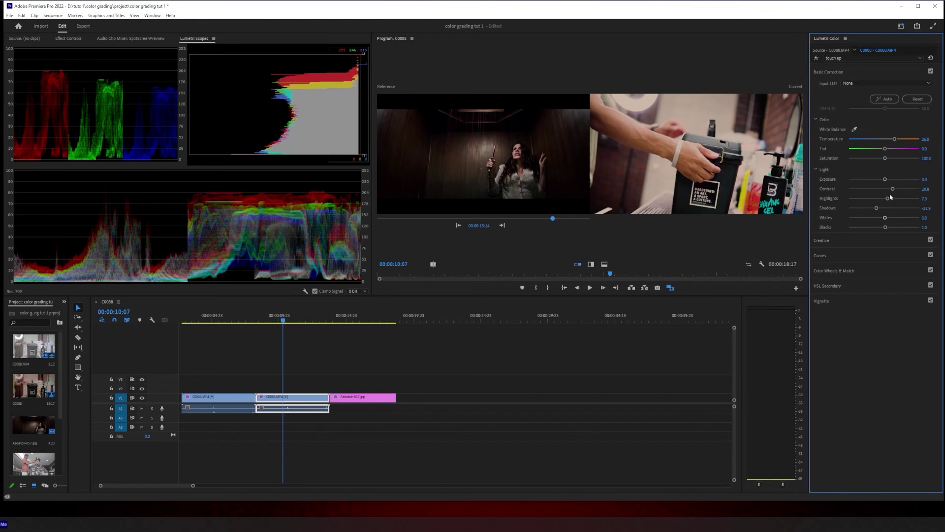
left_click_drag(888, 199, 855, 208)
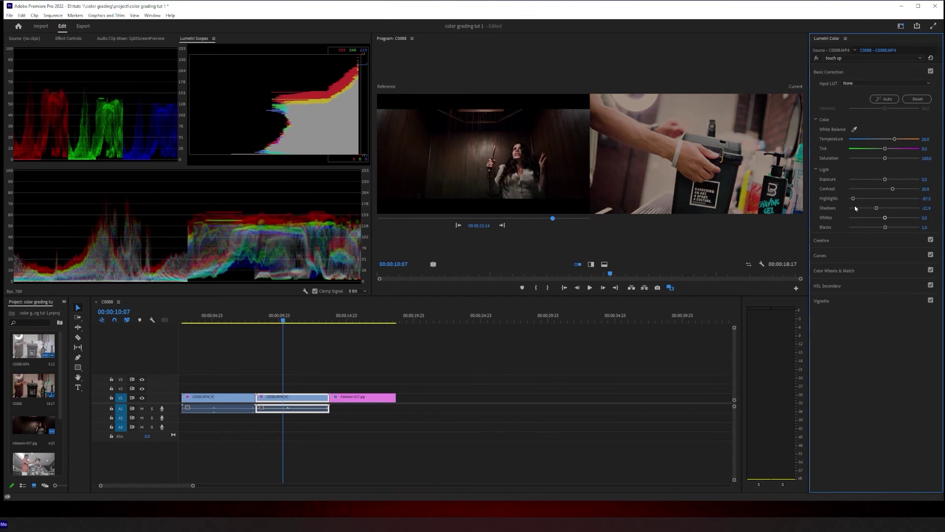